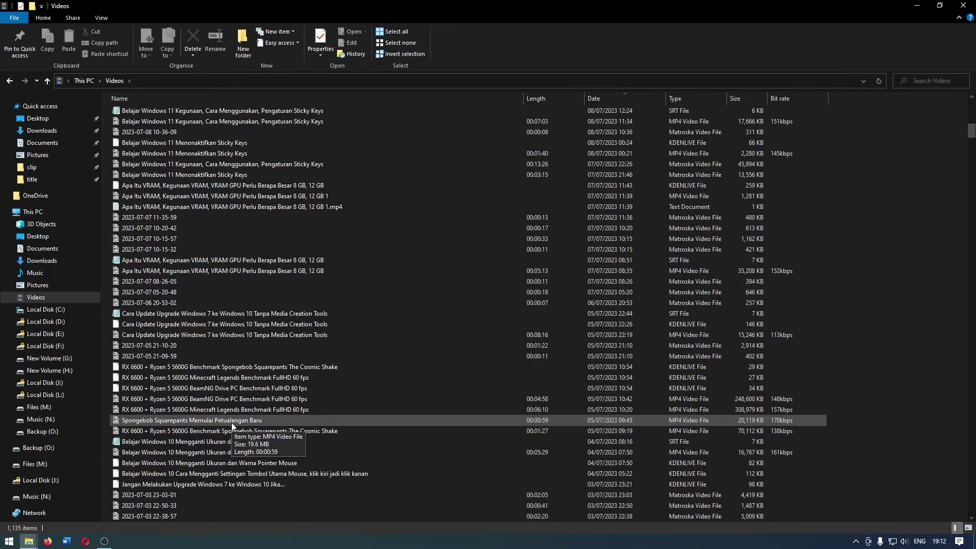
In Kdenlive, import the Minecraft Legends benchmark MP4 into the project bin and switch the project to the clip's HD 1080p 60 fps profile
{"action": "left_click", "coordinate": [9, 541]}
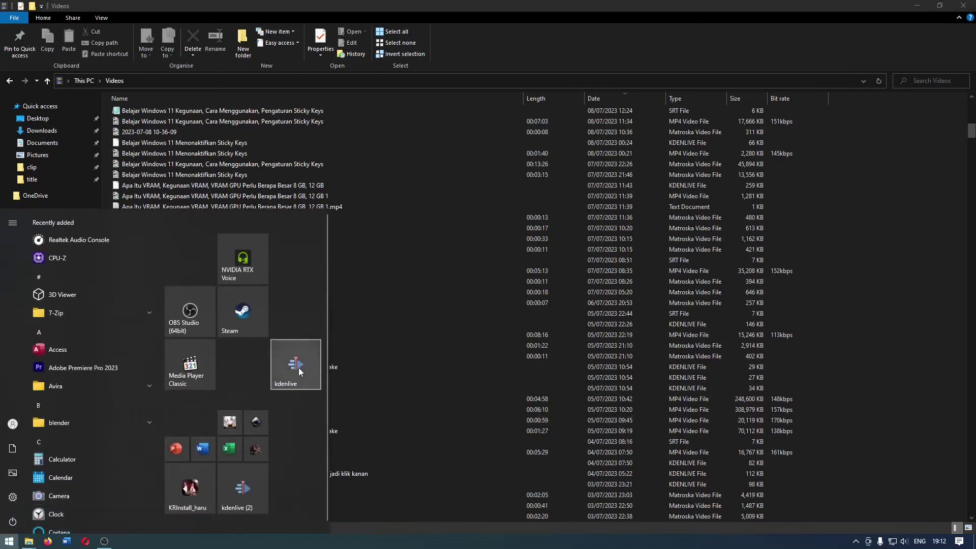
{"action": "left_click", "coordinate": [298, 367]}
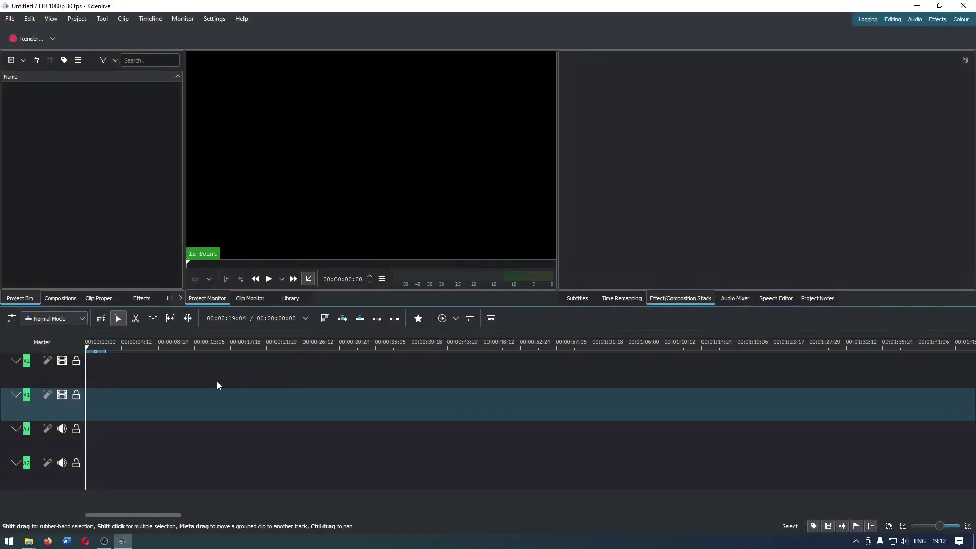
{"action": "left_click", "coordinate": [29, 541]}
{"action": "left_click", "coordinate": [146, 489]}
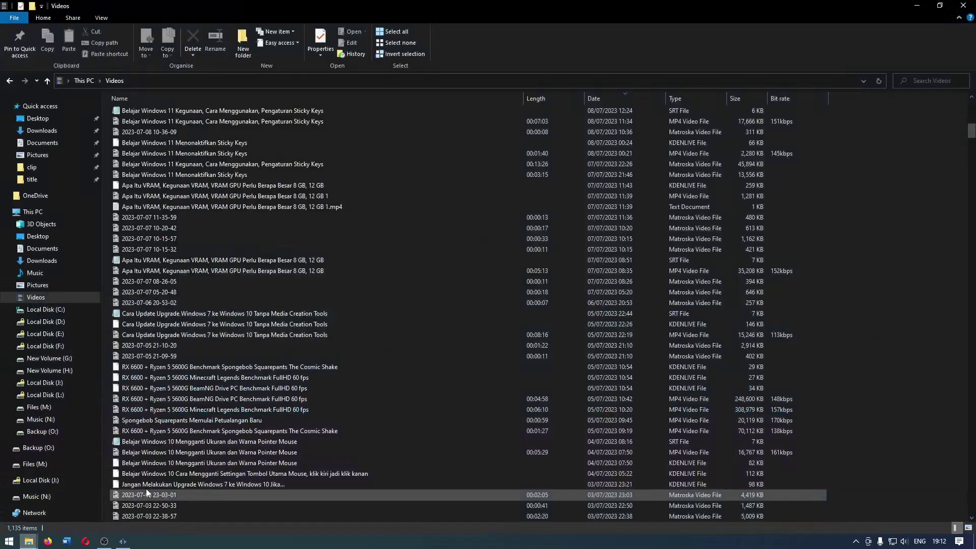
{"action": "left_click_drag", "start_coordinate": [264, 413], "coordinate": [85, 202]}
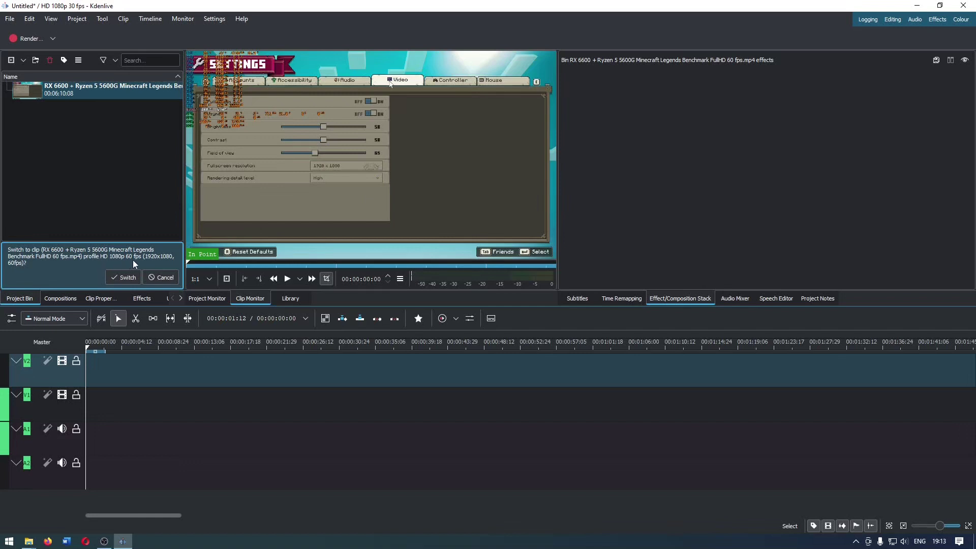
{"action": "left_click", "coordinate": [130, 279]}
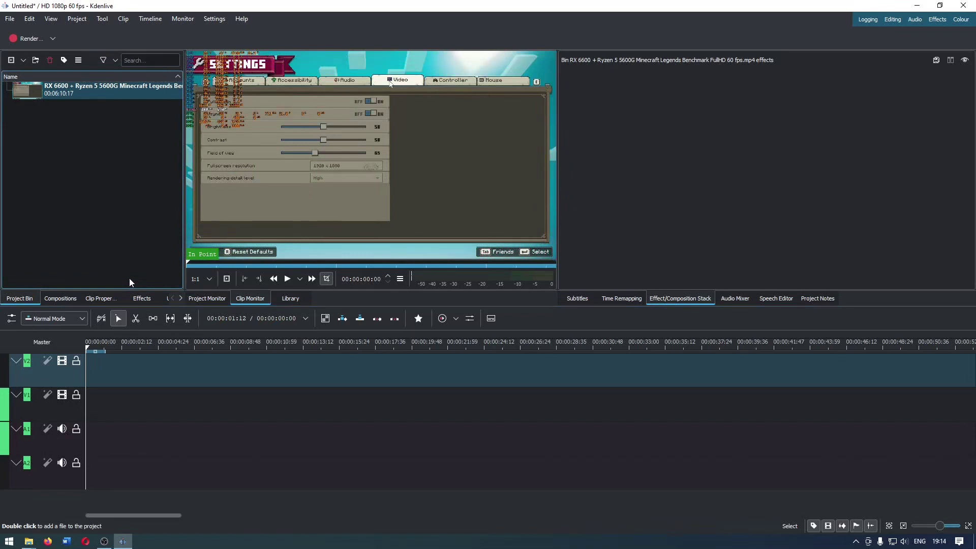
Close the project without saving and relaunch Kdenlive with an empty project
{"action": "left_click", "coordinate": [963, 5]}
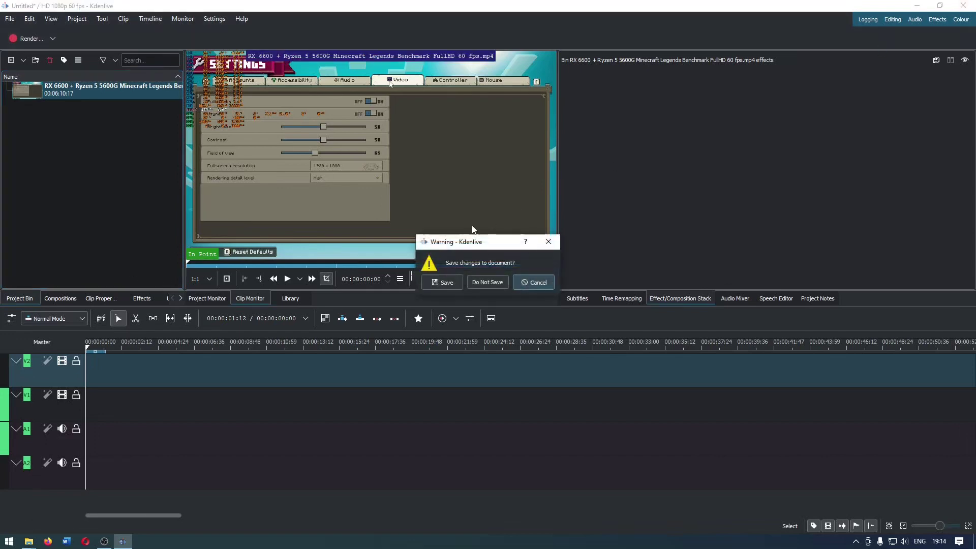
{"action": "left_click", "coordinate": [491, 282]}
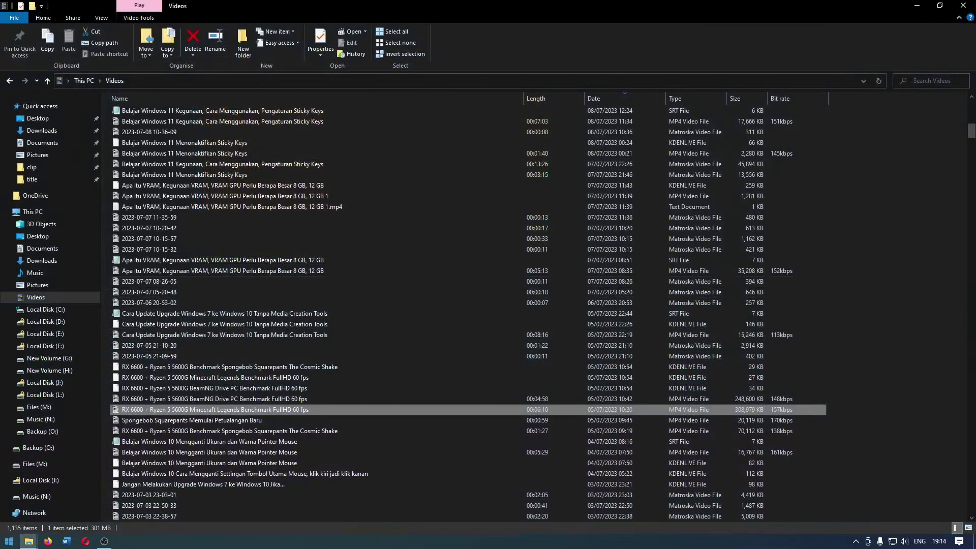
{"action": "key", "text": "super"}
{"action": "left_click", "coordinate": [298, 357]}
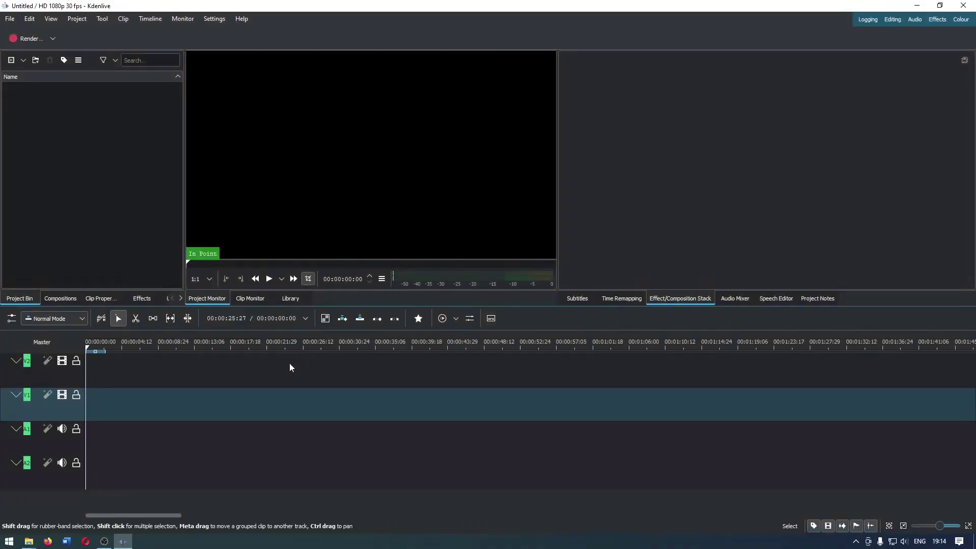
Import the MP4 "Belajar Kdenlive Grup Tools, Selection, Razor, Spacer, Slip, Ripple 1" from the Videos folder into the project bin
{"action": "mouse_move", "coordinate": [29, 540]}
{"action": "left_click", "coordinate": [139, 501]}
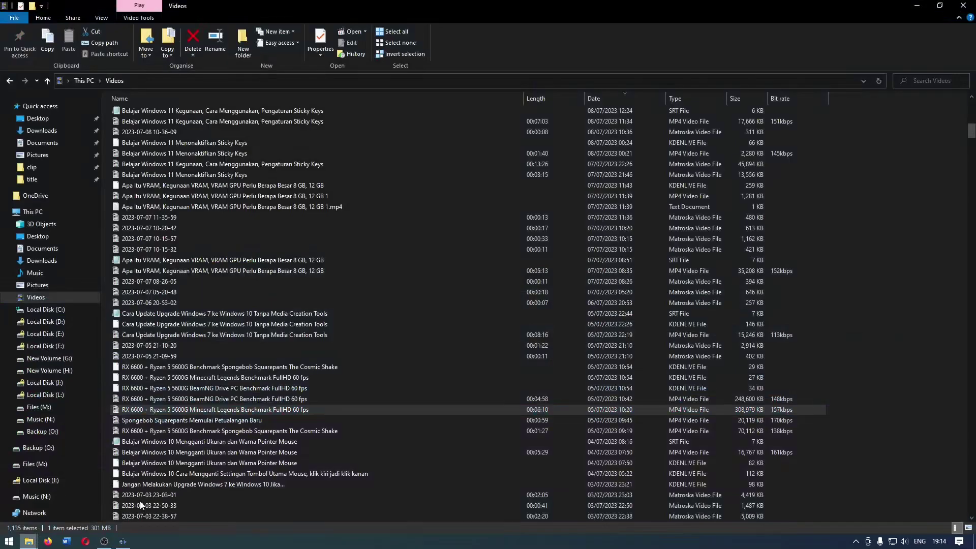
{"action": "scroll", "coordinate": [263, 372], "scroll_direction": "up", "scroll_amount": 9}
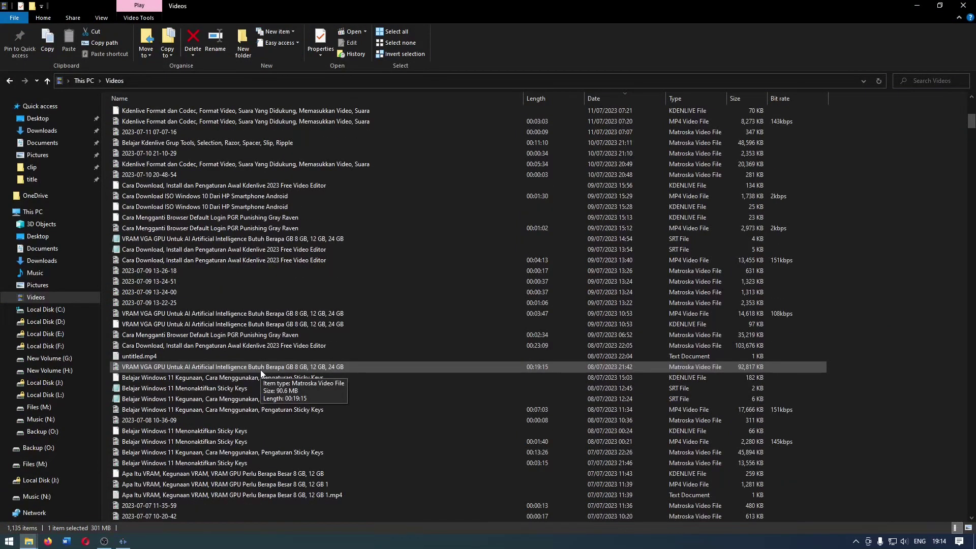
{"action": "scroll", "coordinate": [260, 370], "scroll_direction": "up", "scroll_amount": 6}
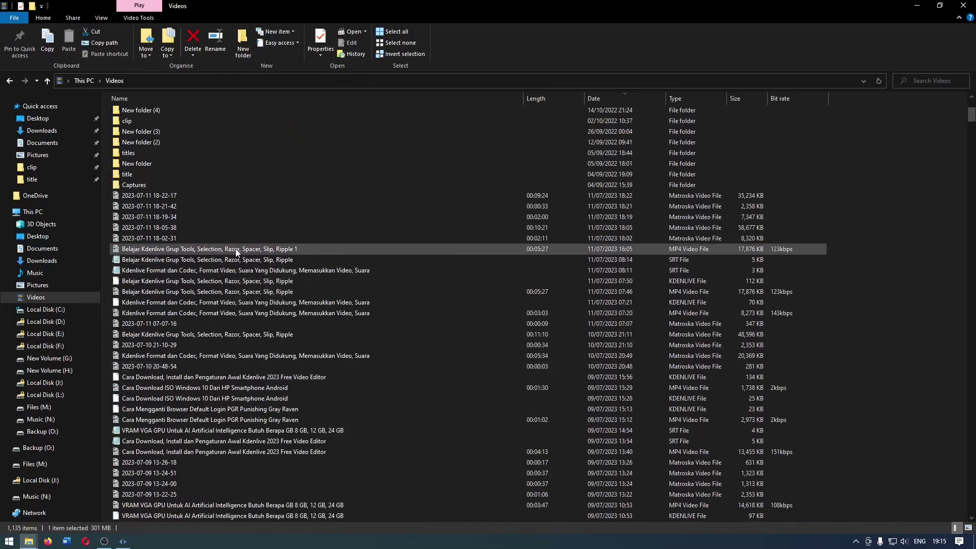
{"action": "left_click_drag", "start_coordinate": [236, 248], "coordinate": [122, 197]}
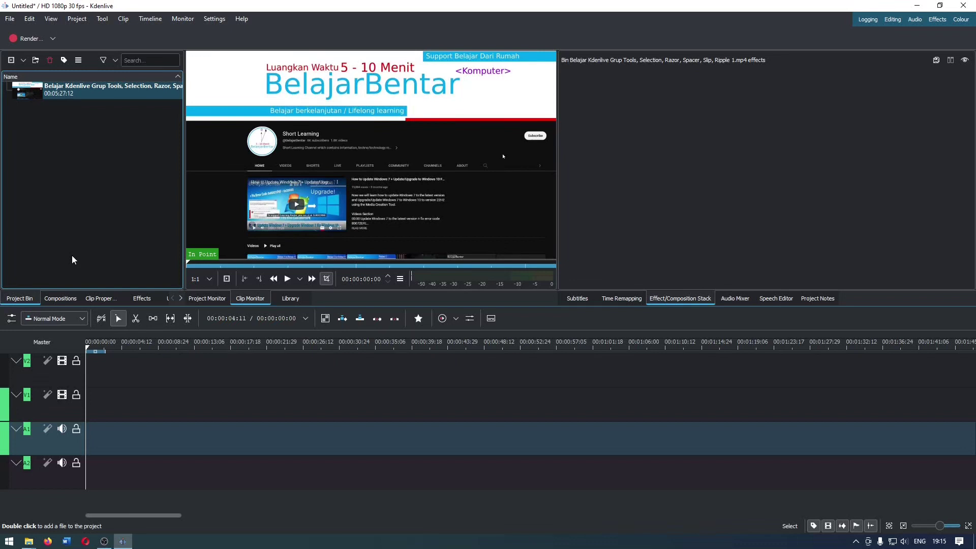
Create a new project with the HD 720p 24 fps profile, discarding the current project's changes
{"action": "left_click", "coordinate": [8, 20]}
{"action": "left_click", "coordinate": [9, 32]}
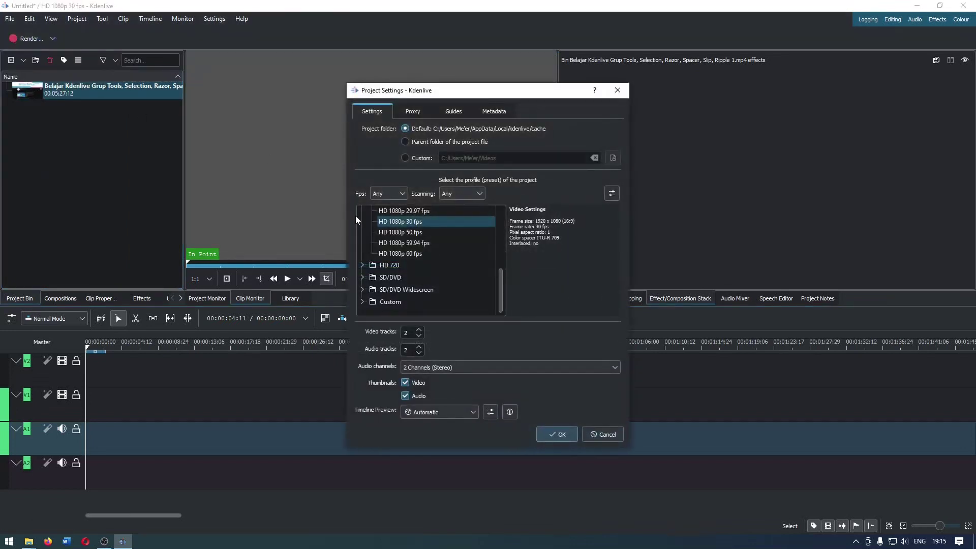
{"action": "left_click", "coordinate": [364, 265]}
{"action": "scroll", "coordinate": [376, 268], "scroll_direction": "down", "scroll_amount": 1}
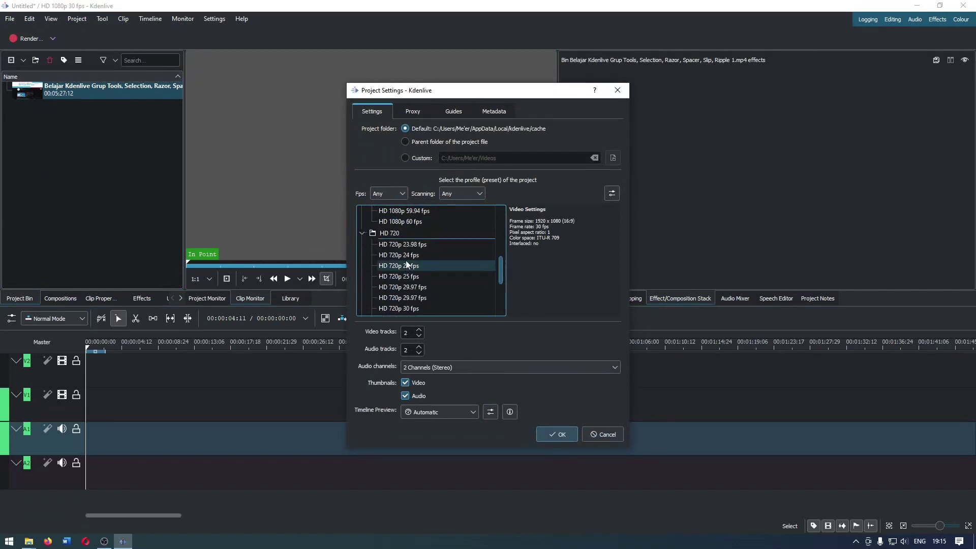
{"action": "left_click", "coordinate": [406, 256]}
{"action": "left_click", "coordinate": [564, 433]}
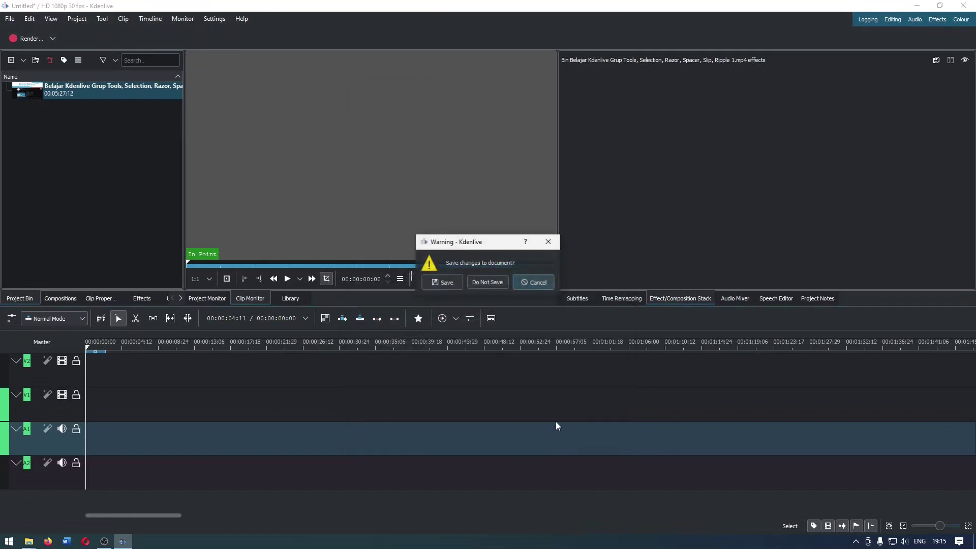
{"action": "left_click", "coordinate": [487, 279]}
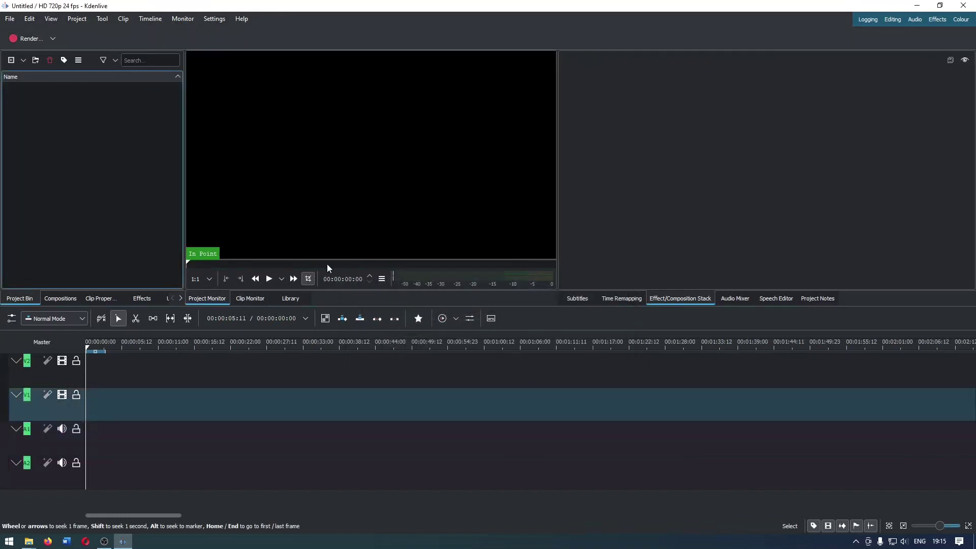
Import the Minecraft Legends benchmark MP4 from the Videos folder and place it at the start of video track V1
{"action": "mouse_move", "coordinate": [29, 541]}
{"action": "left_click", "coordinate": [132, 503]}
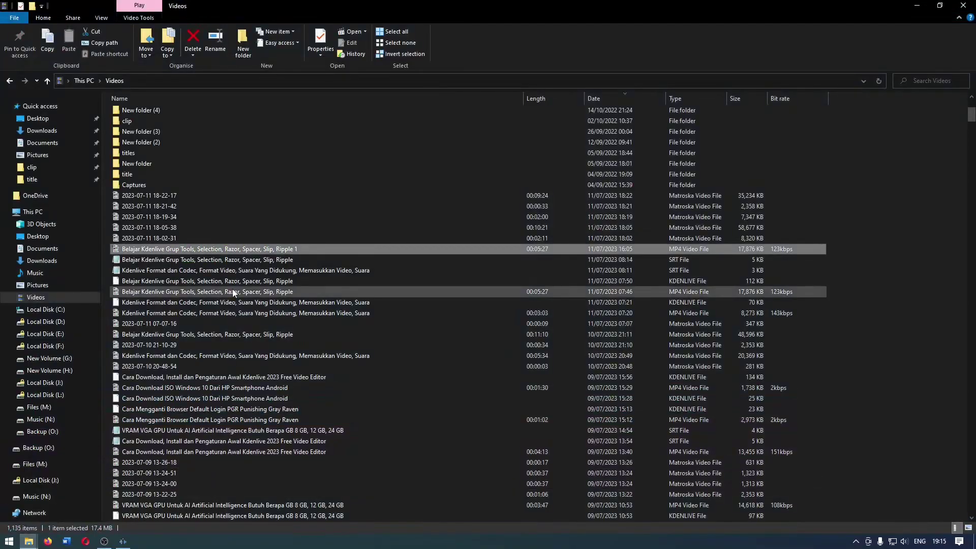
{"action": "scroll", "coordinate": [264, 265], "scroll_direction": "down", "scroll_amount": 10}
{"action": "left_click", "coordinate": [207, 406]}
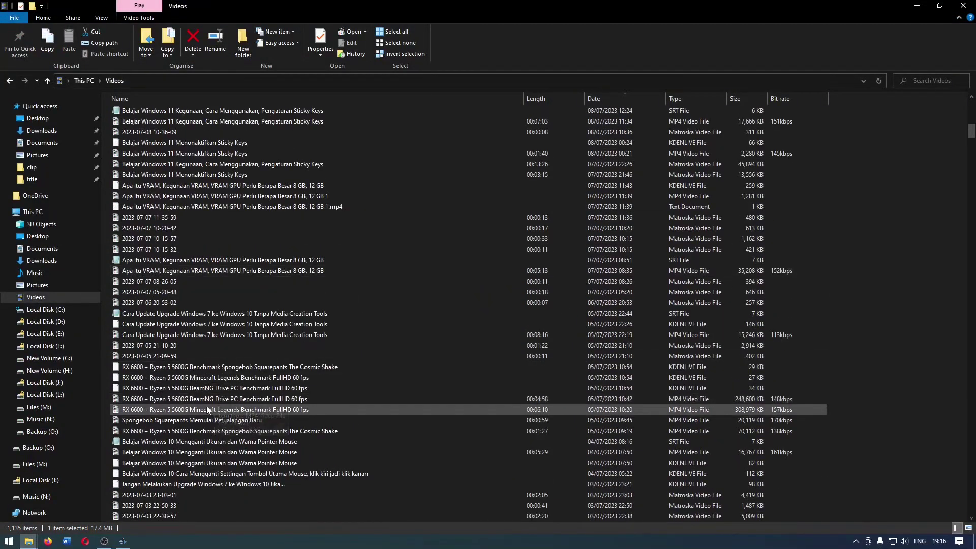
{"action": "left_click_drag", "start_coordinate": [203, 425], "coordinate": [119, 247]}
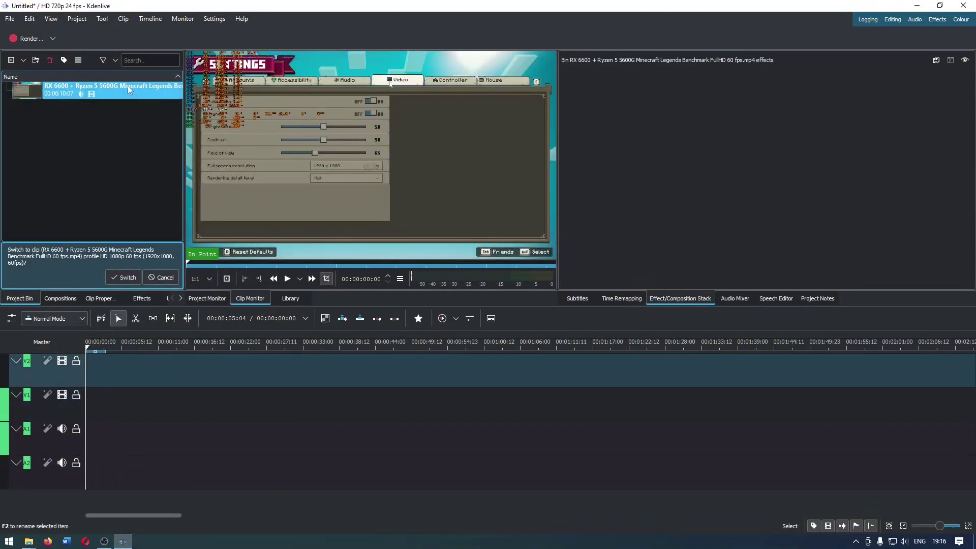
{"action": "left_click_drag", "start_coordinate": [127, 85], "coordinate": [203, 402]}
Cut the timeline clip at 00:01:00:13 and delete the part after the cut
{"action": "scroll", "coordinate": [305, 446], "scroll_direction": "down", "scroll_amount": 3}
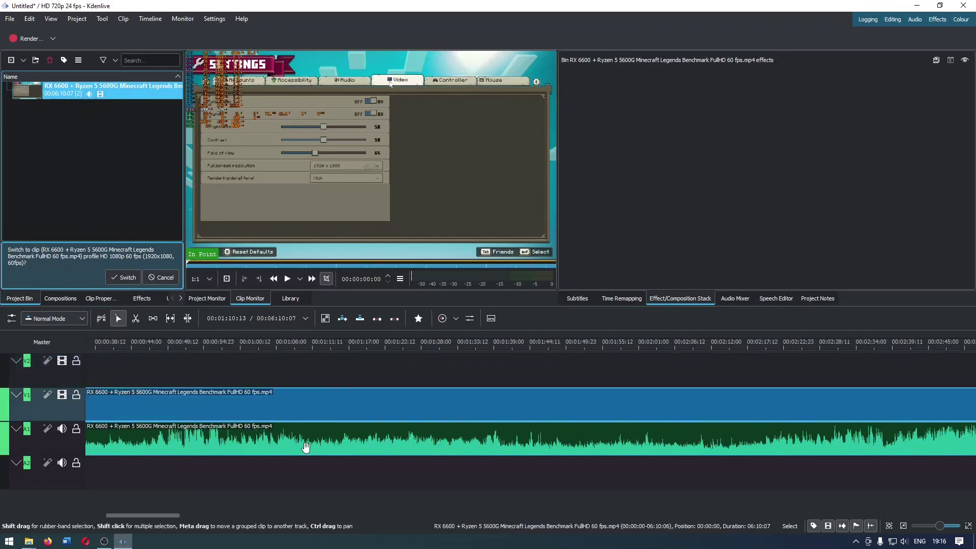
{"action": "scroll", "coordinate": [305, 447], "scroll_direction": "up", "scroll_amount": 1}
{"action": "key", "text": "x"}
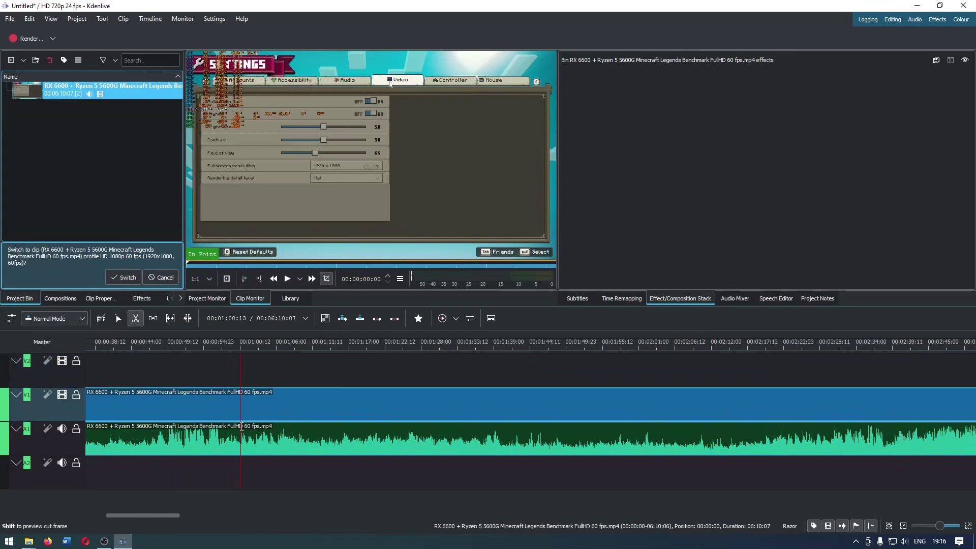
{"action": "left_click", "coordinate": [241, 425]}
{"action": "key", "text": "s"}
{"action": "left_click", "coordinate": [304, 406]}
{"action": "key", "text": "Delete"}
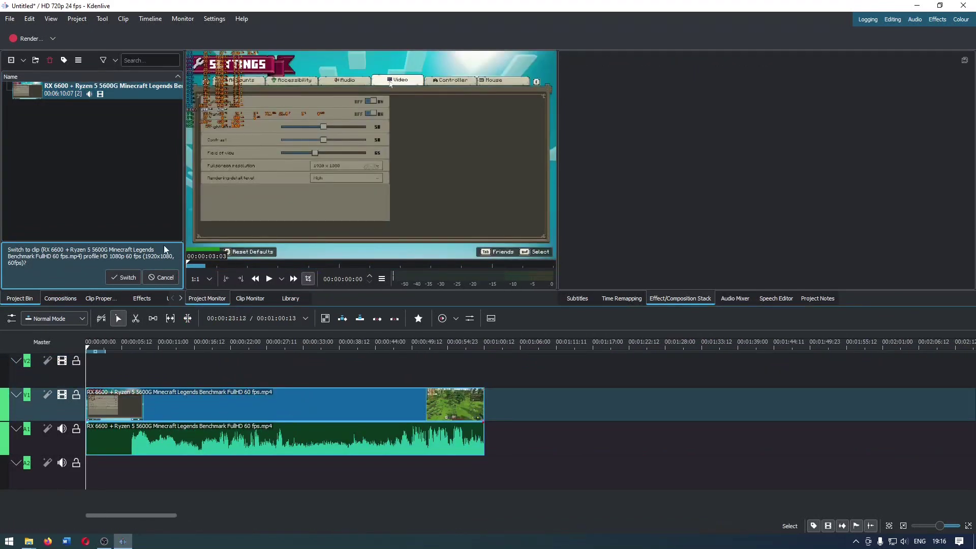
Render the full project as "720p 24fps" MP4 into Videos > New folder (16) with the NVENC H265 VBR Contoh preset
{"action": "left_click", "coordinate": [31, 38]}
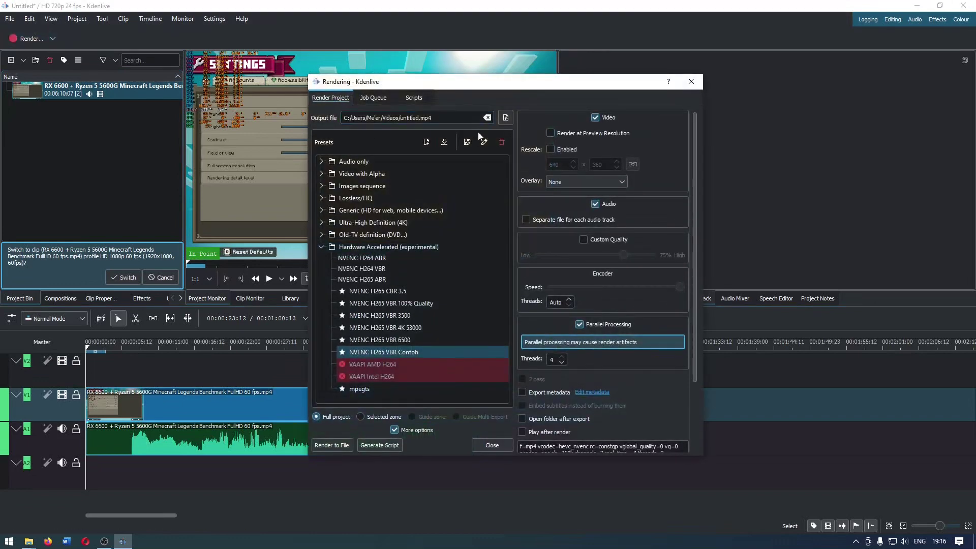
{"action": "left_click", "coordinate": [505, 117]}
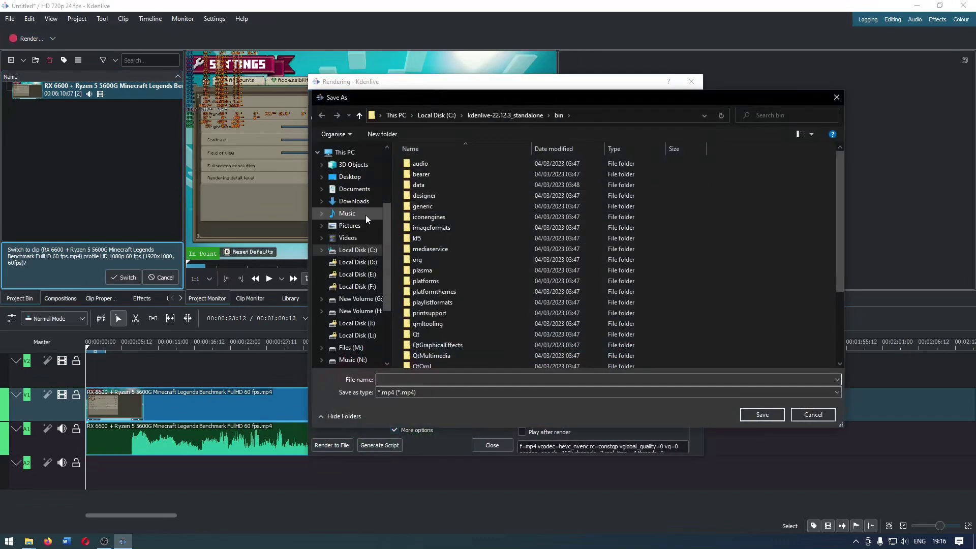
{"action": "left_click", "coordinate": [349, 237]}
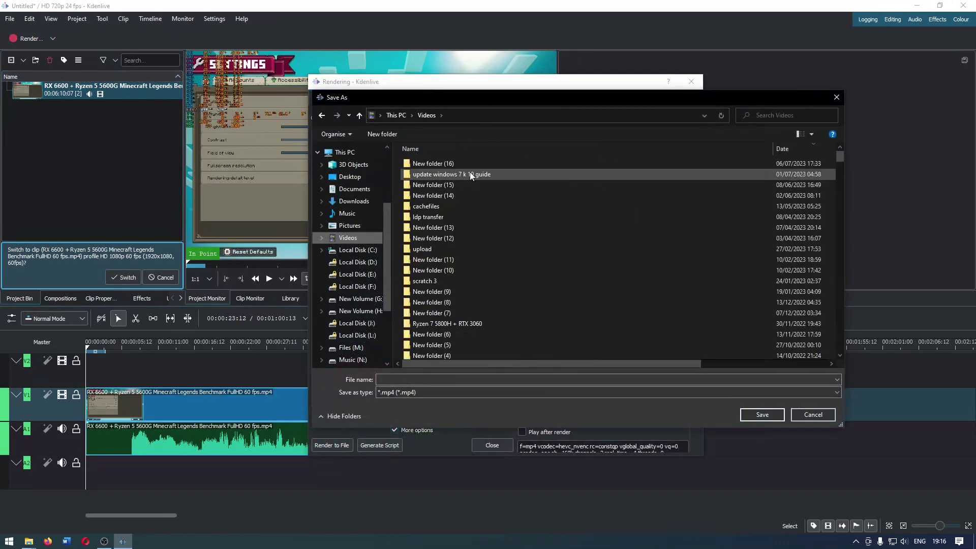
{"action": "double_click", "coordinate": [469, 161]}
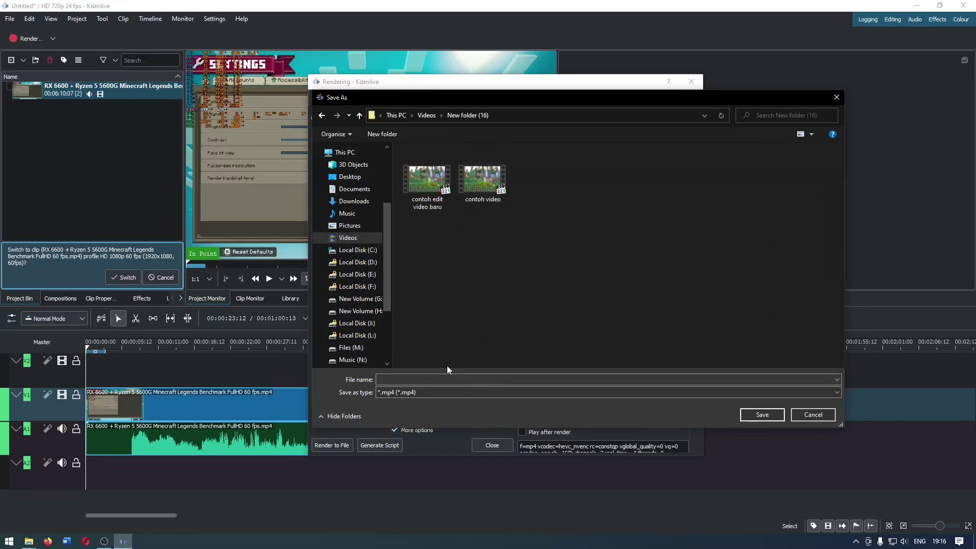
{"action": "left_click", "coordinate": [450, 380]}
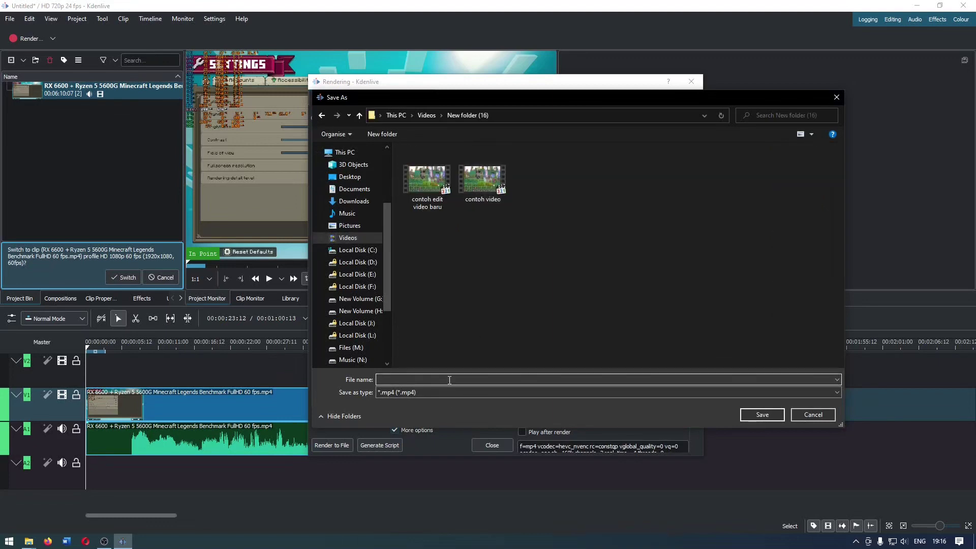
{"action": "type", "text": "720p 24fps"}
{"action": "left_click", "coordinate": [746, 417]}
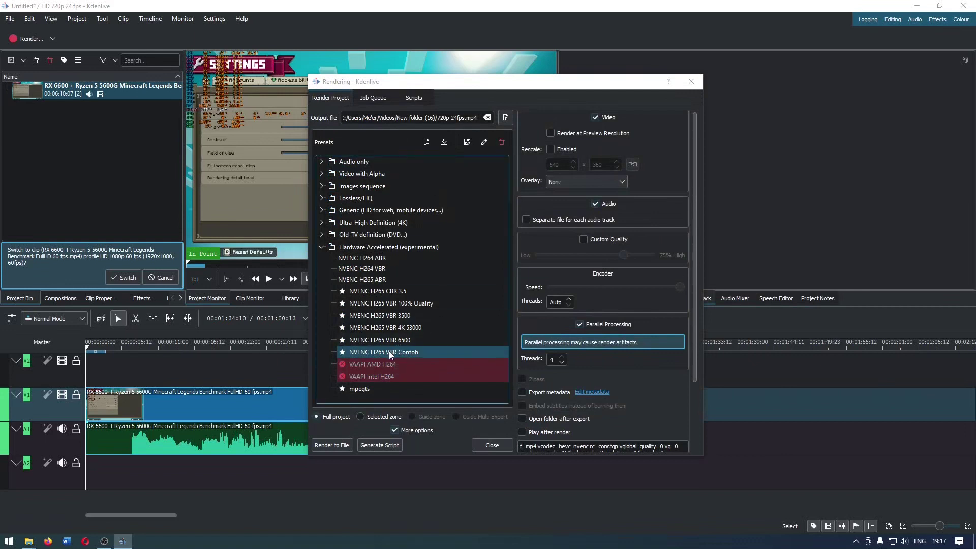
{"action": "left_click", "coordinate": [334, 448]}
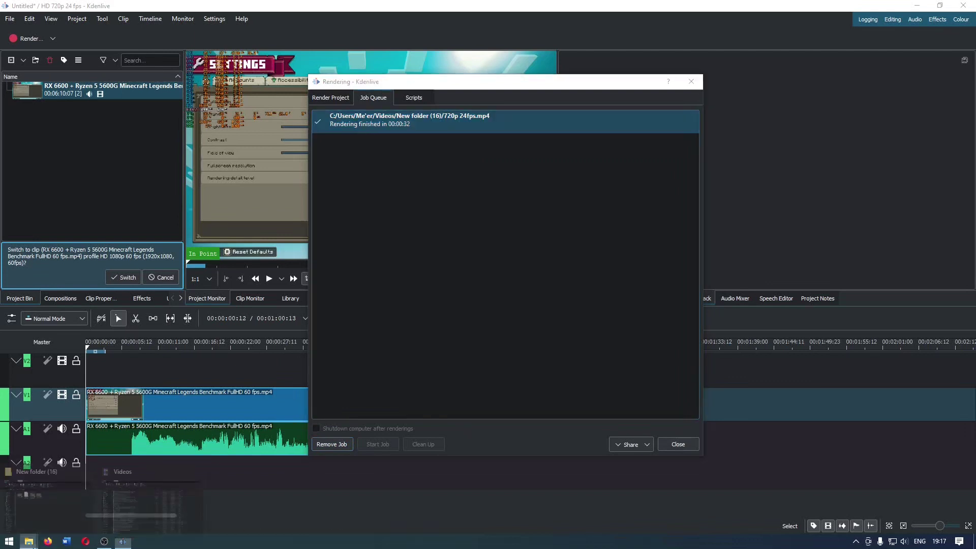
Check the frame width and frame height in the detailed properties of the rendered 720p 24fps file in New folder (16)
{"action": "mouse_move", "coordinate": [41, 544]}
{"action": "left_click", "coordinate": [41, 514]}
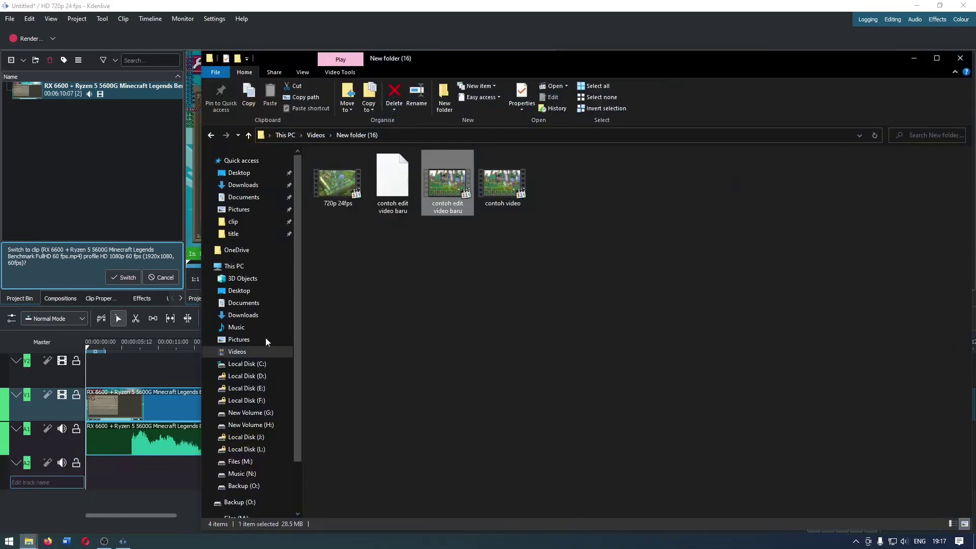
{"action": "left_click", "coordinate": [345, 179]}
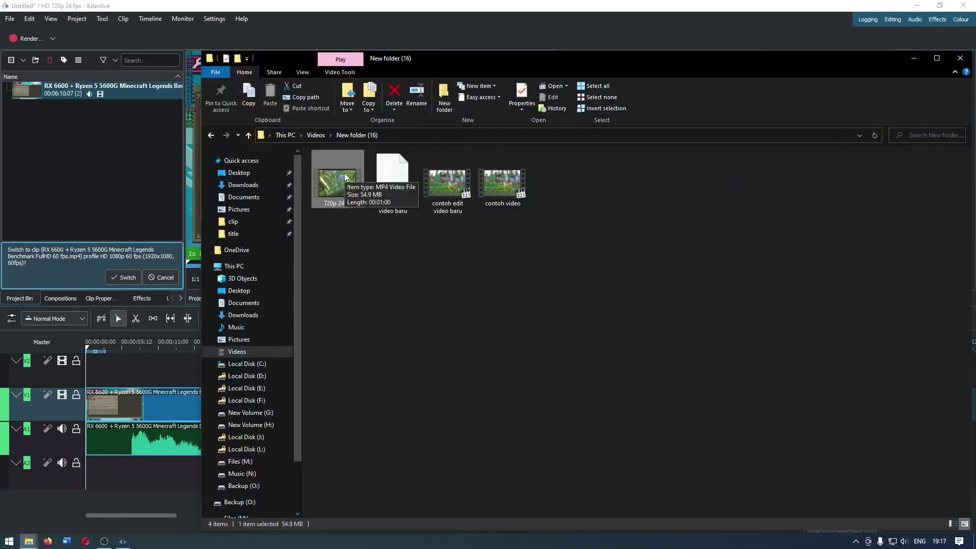
{"action": "right_click", "coordinate": [345, 177]}
{"action": "left_click", "coordinate": [375, 389]}
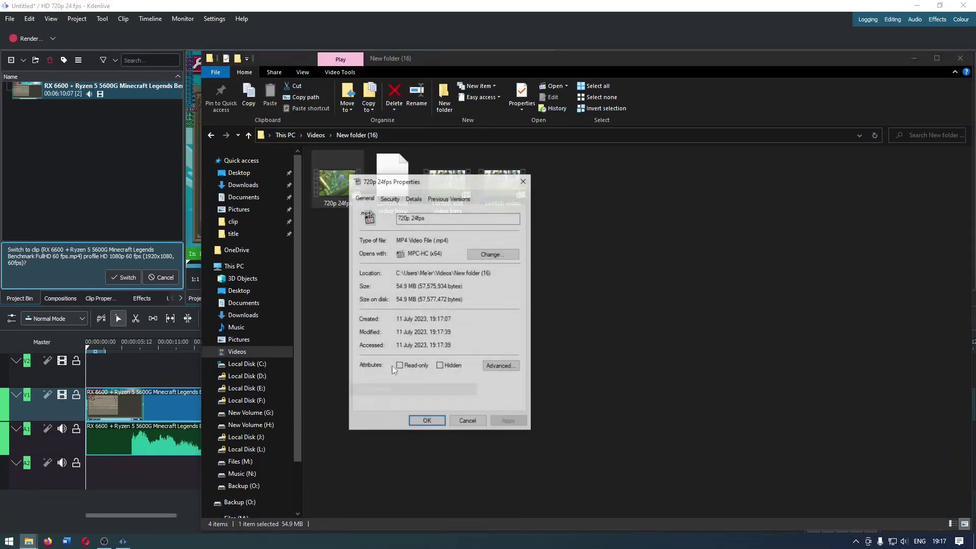
{"action": "left_click", "coordinate": [414, 199]}
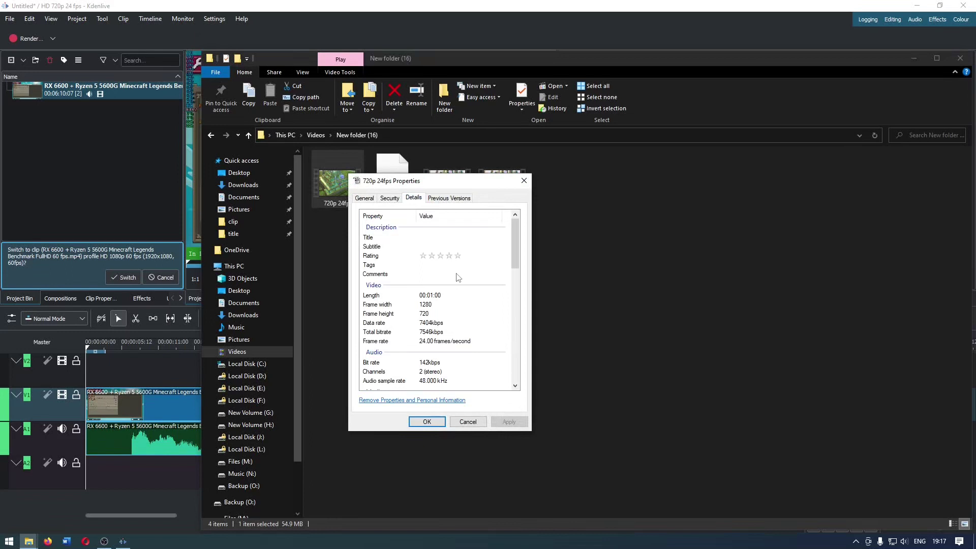
{"action": "left_click", "coordinate": [428, 305]}
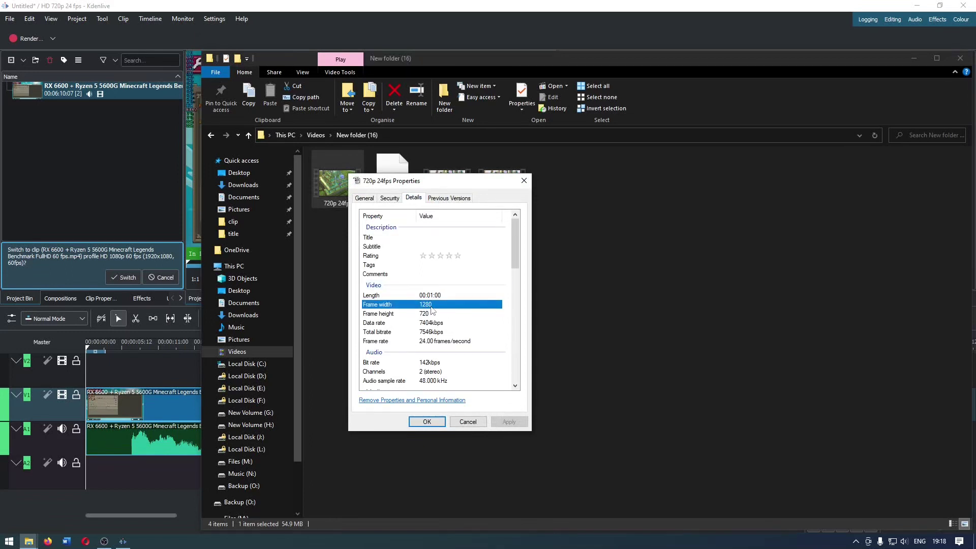
{"action": "left_click", "coordinate": [431, 313]}
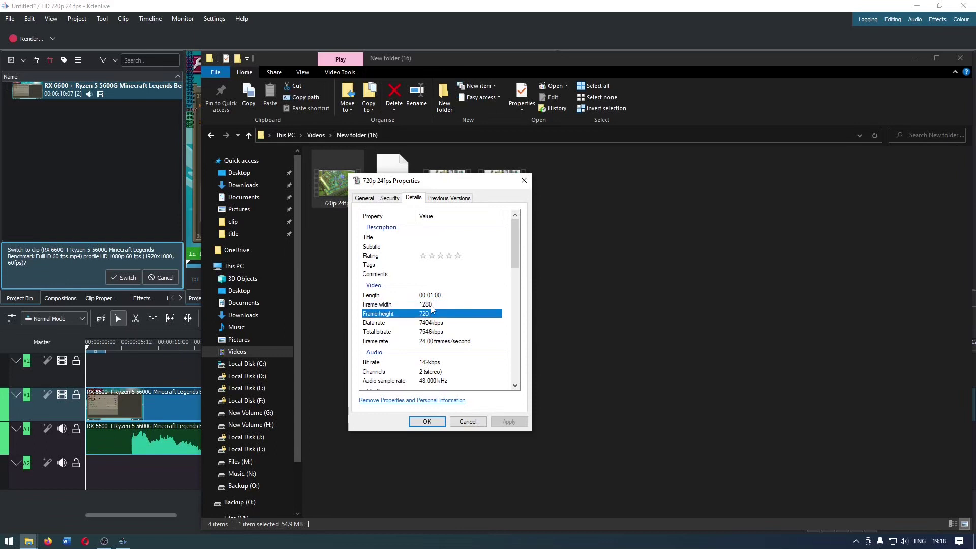
Review the frame width, frame height and frame rate of the rendered 720p 24fps file and close its properties
{"action": "left_click", "coordinate": [432, 306]}
{"action": "left_click", "coordinate": [432, 322]}
{"action": "left_click", "coordinate": [431, 314]}
{"action": "left_click", "coordinate": [432, 305]}
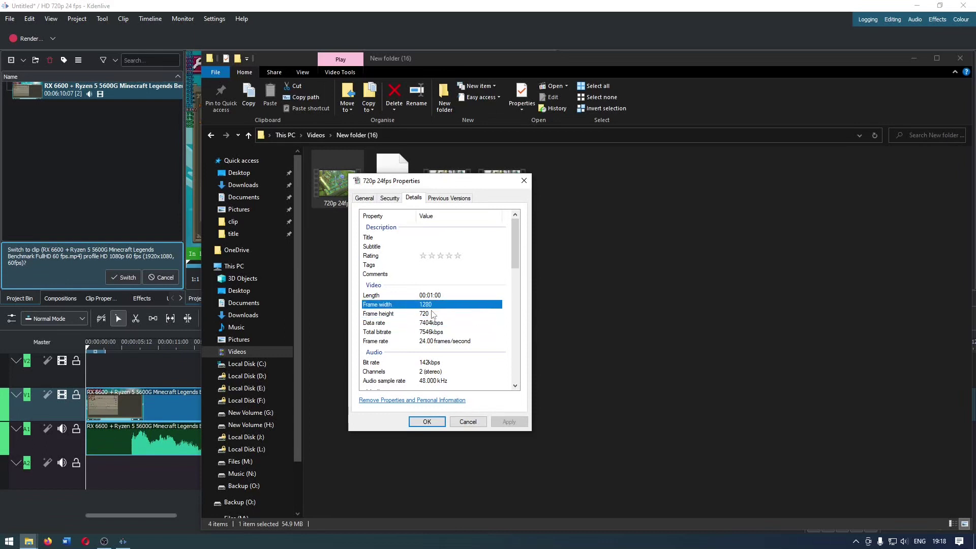
{"action": "left_click", "coordinate": [431, 315]}
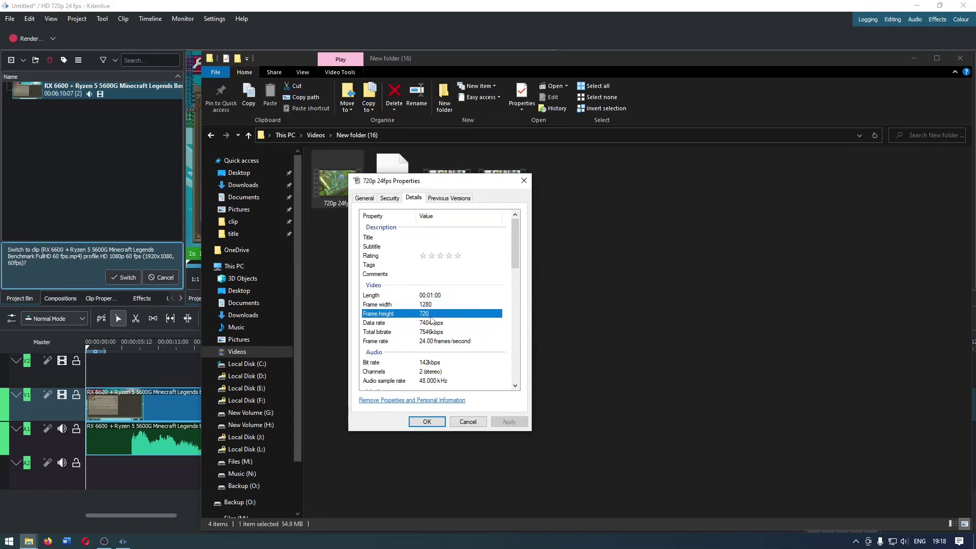
{"action": "left_click", "coordinate": [436, 344]}
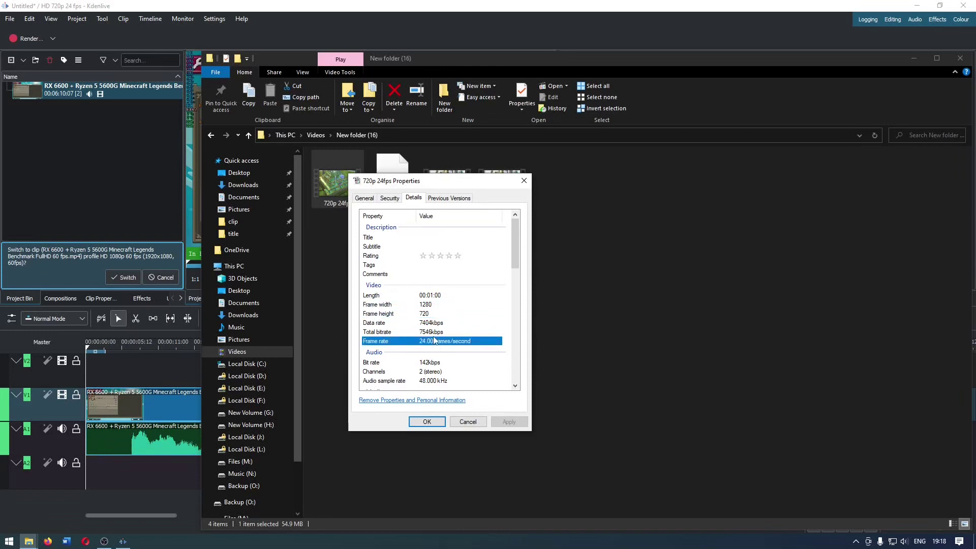
{"action": "left_click", "coordinate": [430, 316]}
{"action": "left_click", "coordinate": [435, 344]}
{"action": "left_click", "coordinate": [431, 421]}
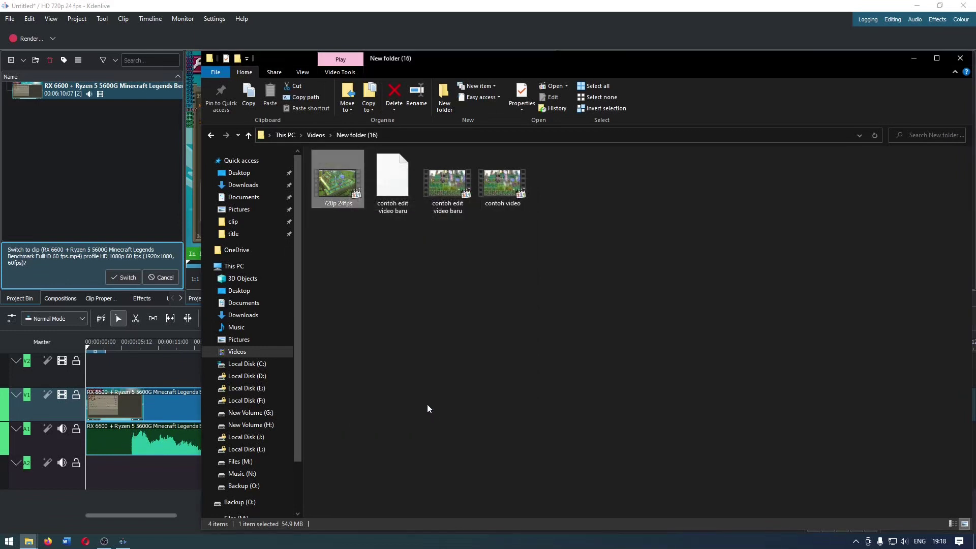
Return to Kdenlive and restart it with an empty project
{"action": "left_click", "coordinate": [138, 197]}
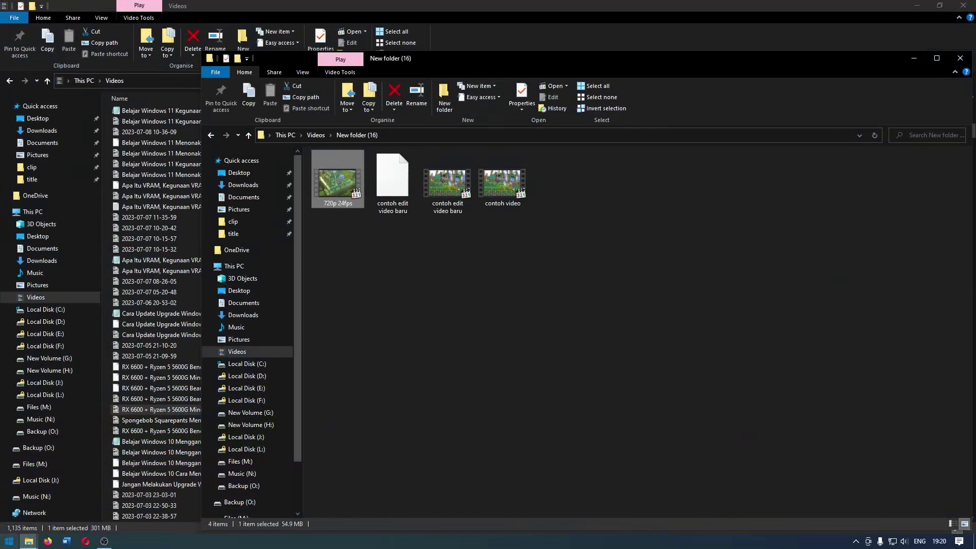
{"action": "left_click", "coordinate": [9, 542]}
{"action": "left_click", "coordinate": [288, 359]}
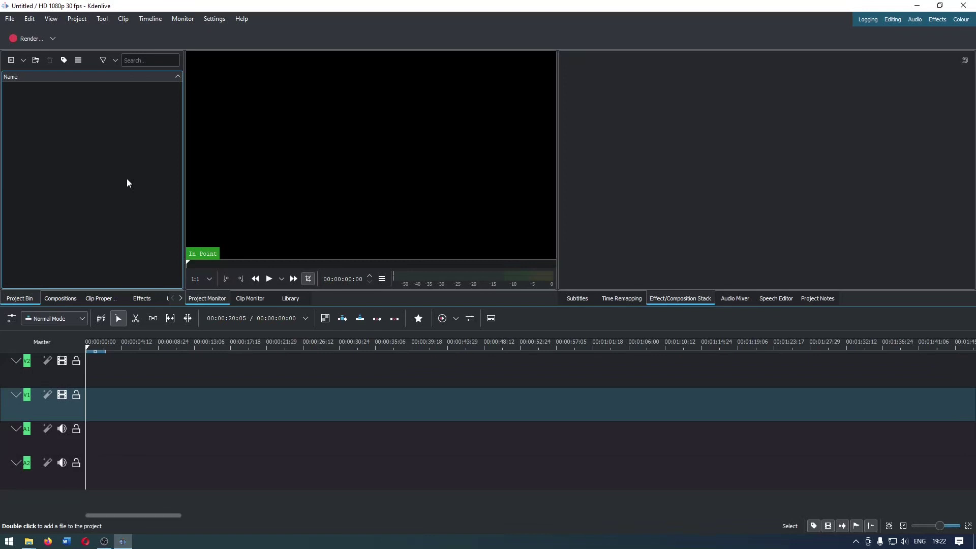
Set the default profile for new projects to HD 1080p 60 fps in the Kdenlive configuration and apply it
{"action": "left_click", "coordinate": [214, 19]}
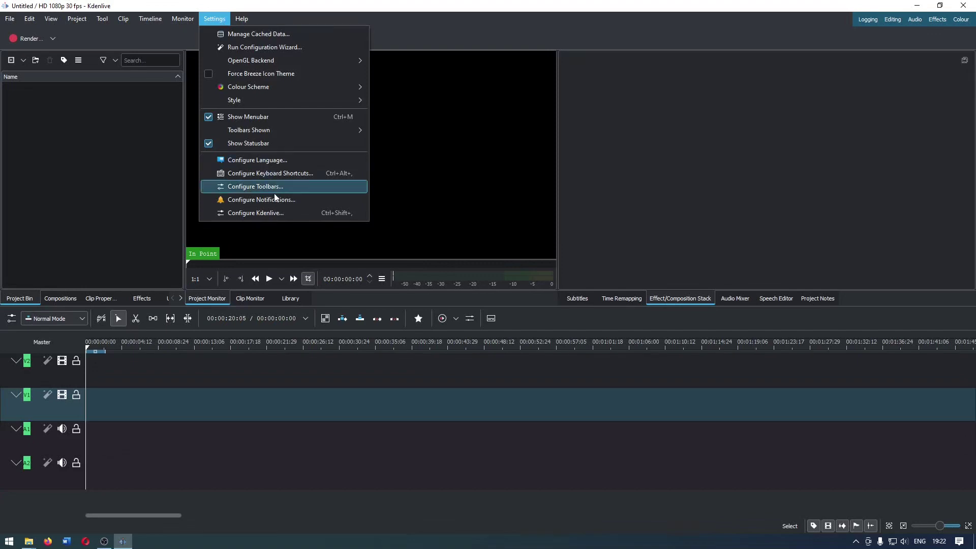
{"action": "left_click", "coordinate": [273, 214]}
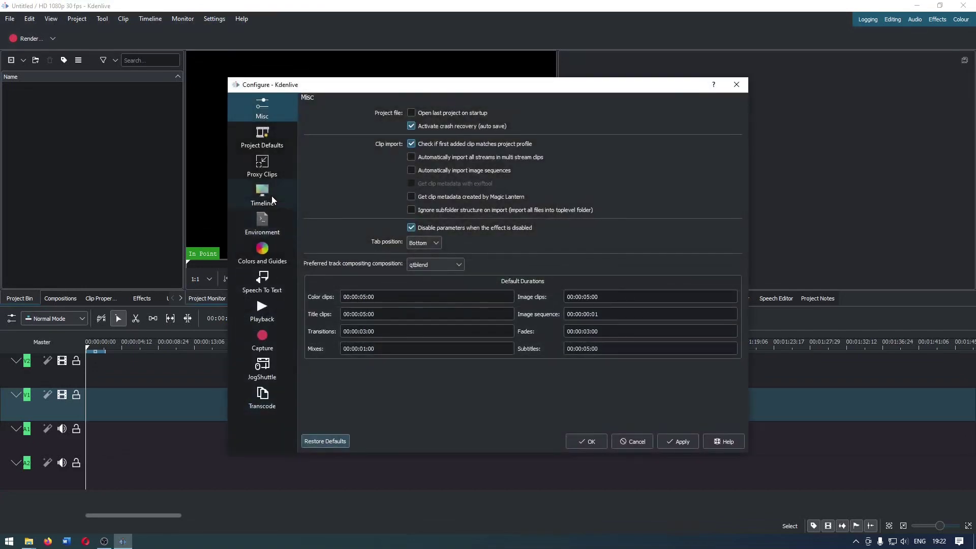
{"action": "left_click", "coordinate": [273, 147]}
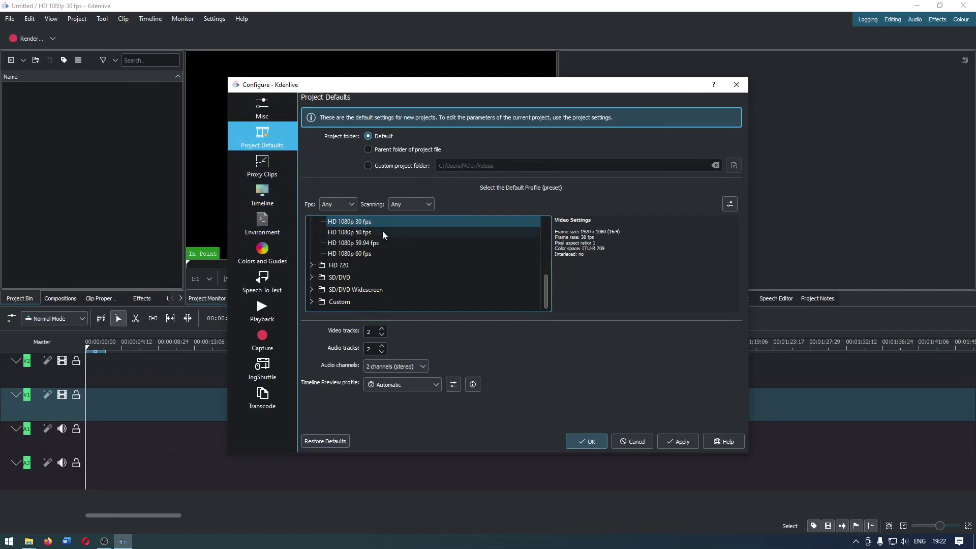
{"action": "left_click", "coordinate": [370, 253]}
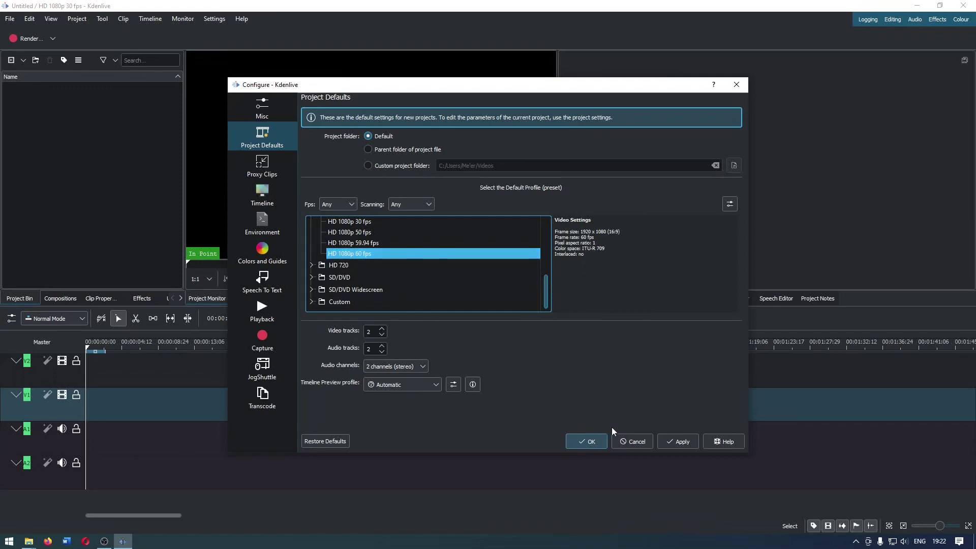
{"action": "left_click", "coordinate": [678, 441]}
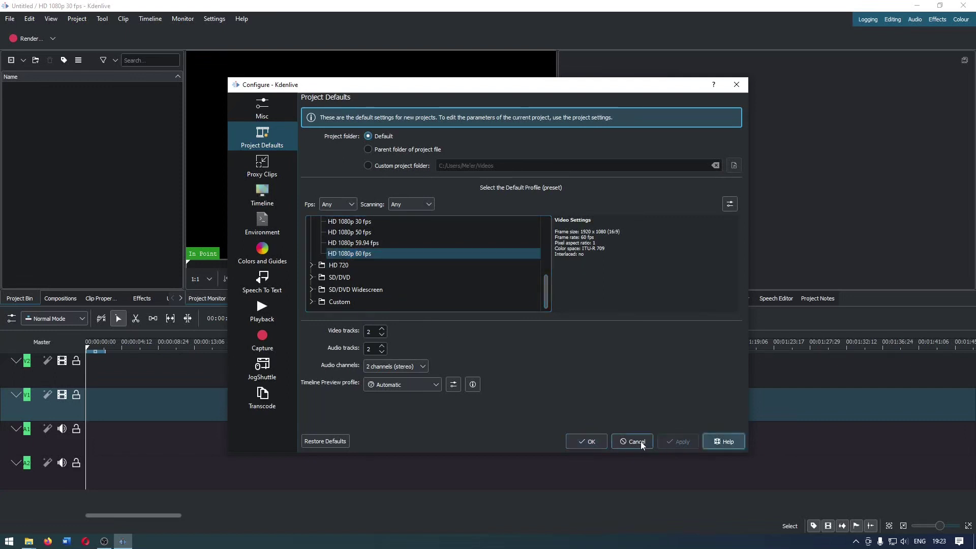
{"action": "left_click", "coordinate": [590, 441]}
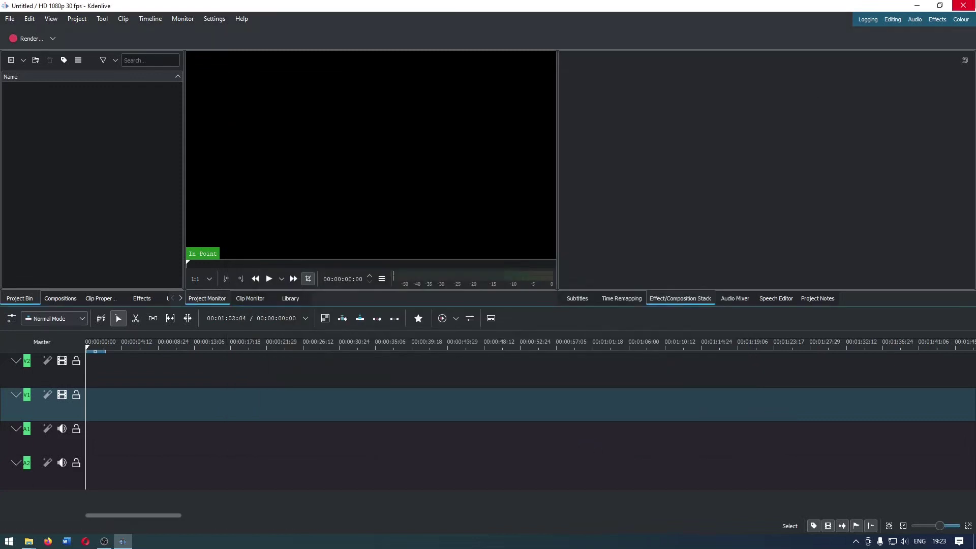
Close Kdenlive and launch it again to start a project with the new default profile
{"action": "left_click", "coordinate": [963, 5]}
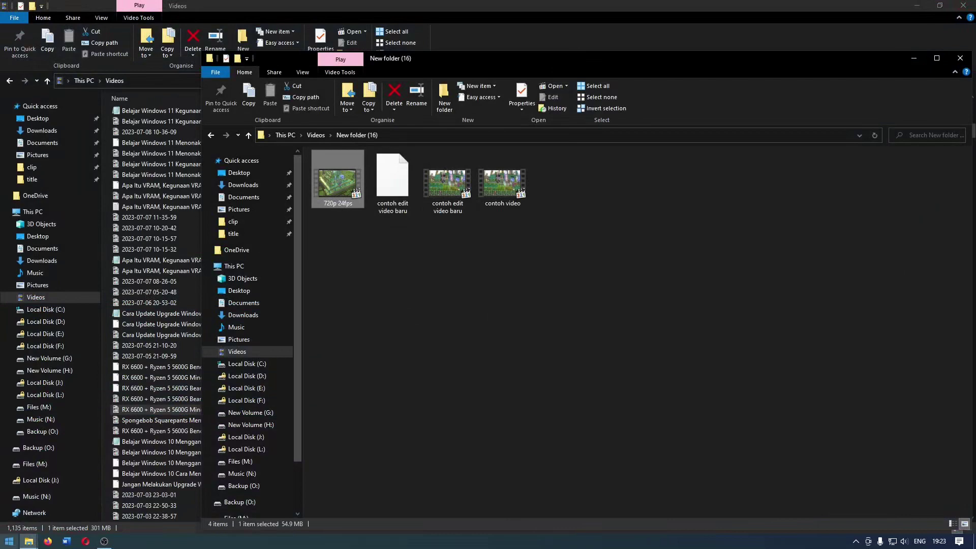
{"action": "left_click", "coordinate": [10, 541]}
{"action": "left_click", "coordinate": [287, 389]}
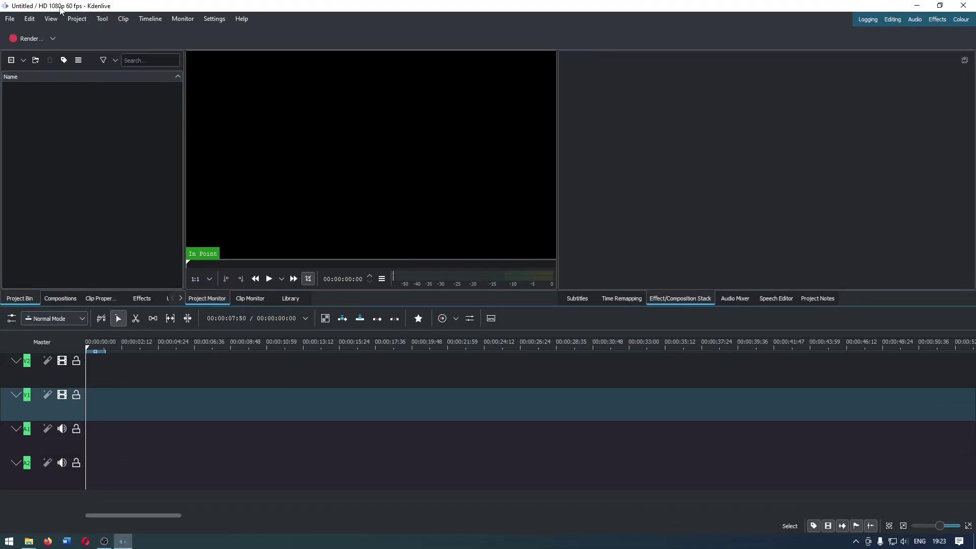
Import the "Belajar Windows 11 Menonaktifkan Sticky Keys" MP4 from the Videos folder into the project bin
{"action": "left_click", "coordinate": [29, 542]}
{"action": "left_click", "coordinate": [145, 496]}
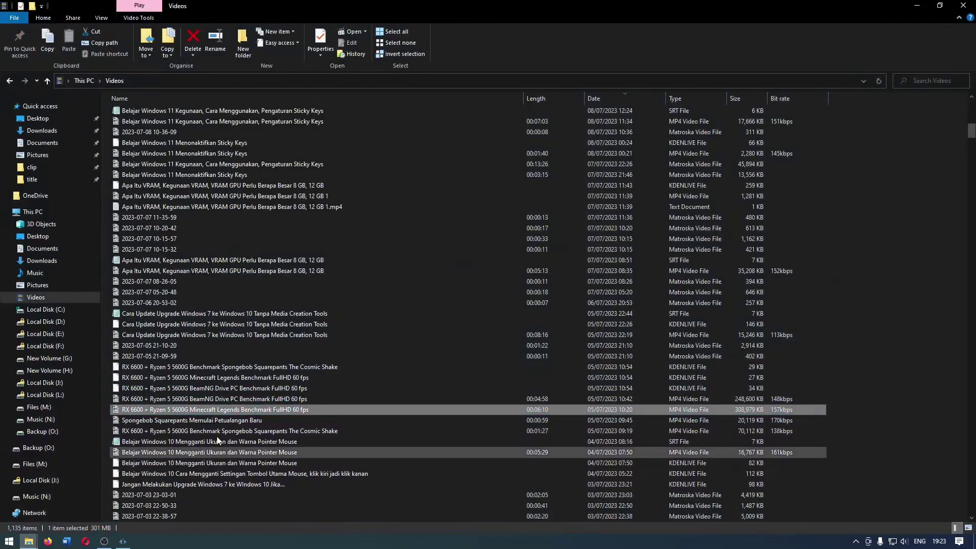
{"action": "scroll", "coordinate": [229, 397], "scroll_direction": "up", "scroll_amount": 2}
{"action": "scroll", "coordinate": [229, 398], "scroll_direction": "up", "scroll_amount": 1}
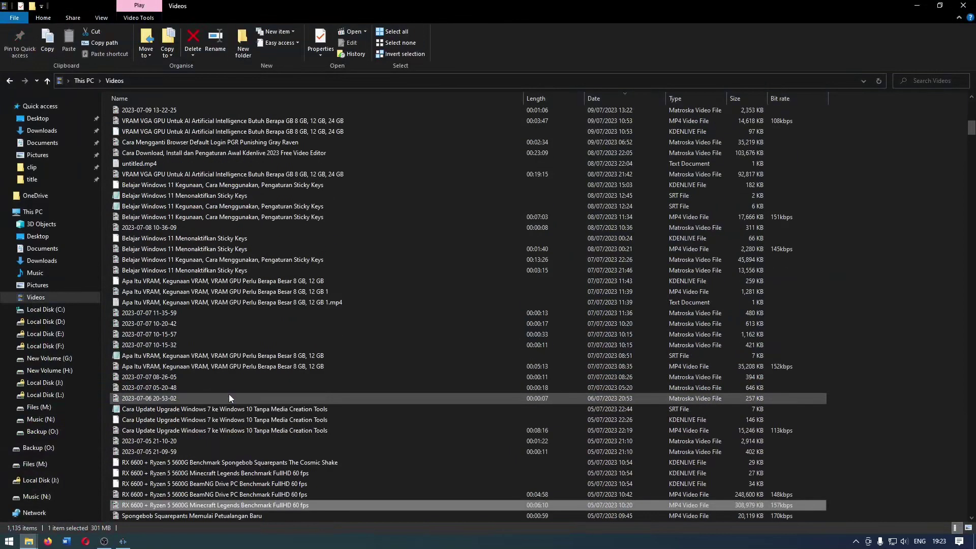
{"action": "left_click", "coordinate": [203, 250]}
{"action": "left_click_drag", "start_coordinate": [130, 530], "coordinate": [112, 217]}
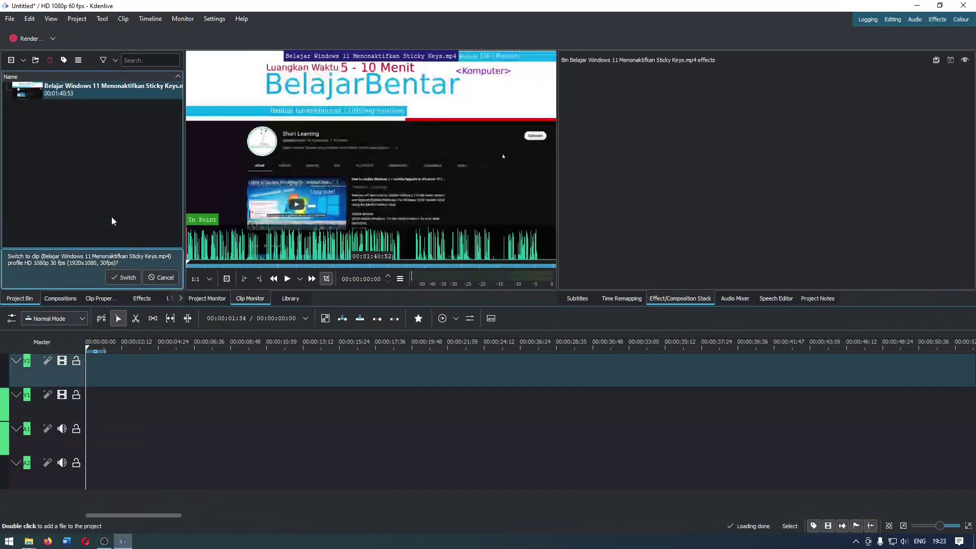